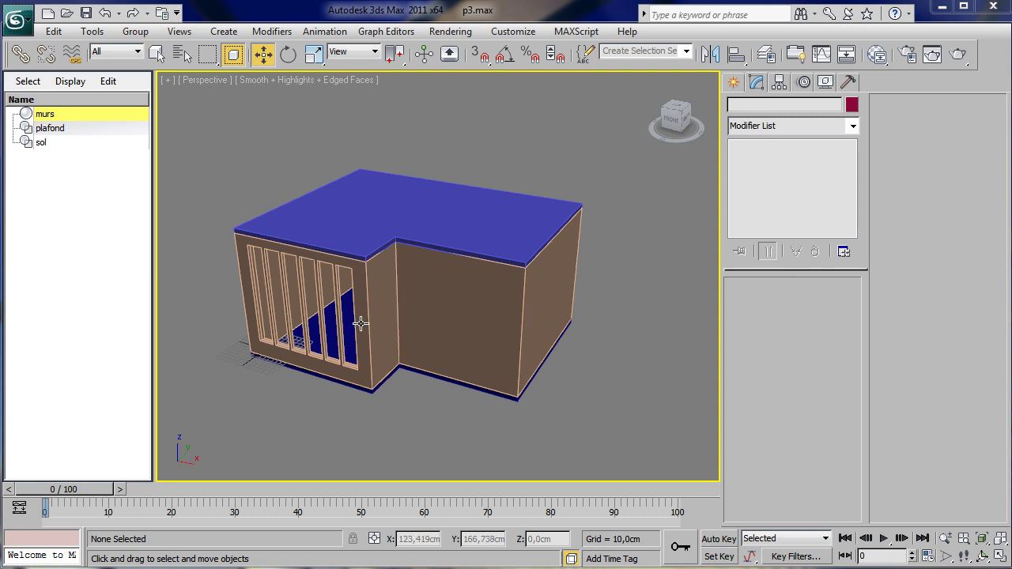
Start a Daylight system and accept the recommended mr Photographic Exposure Control at EV 15
alt+middle_drag(359, 351, 423, 356)
alt+middle_drag(513, 328, 479, 304)
alt+middle_drag(392, 335, 484, 334)
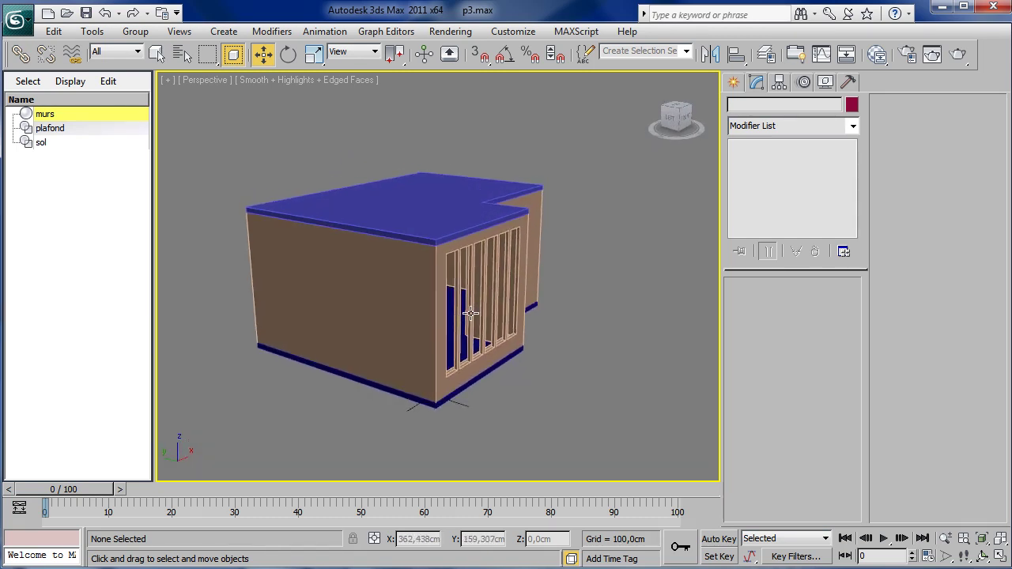
scroll(484, 330, up, 5)
alt+middle_drag(500, 283, 725, 247)
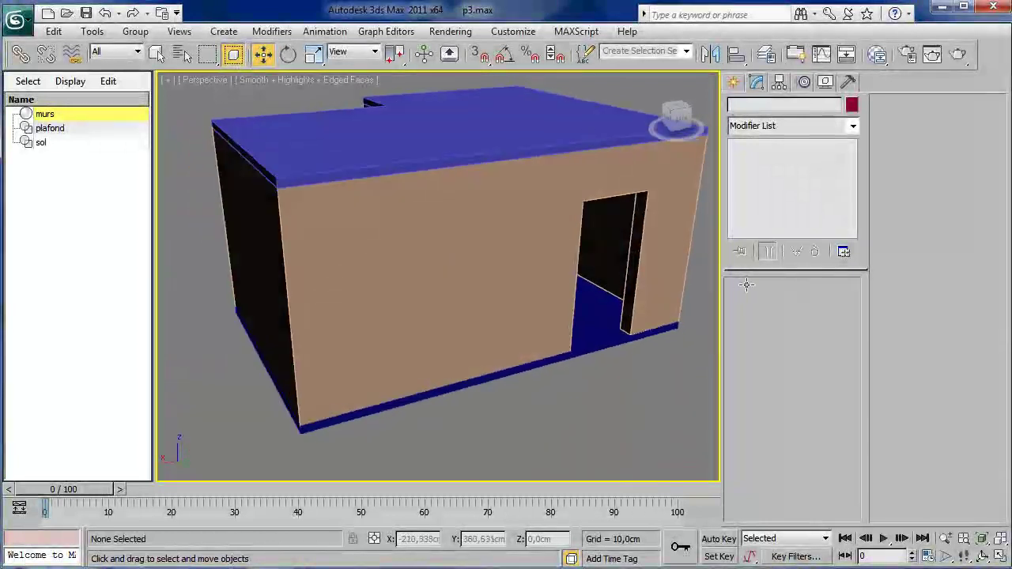
click(734, 82)
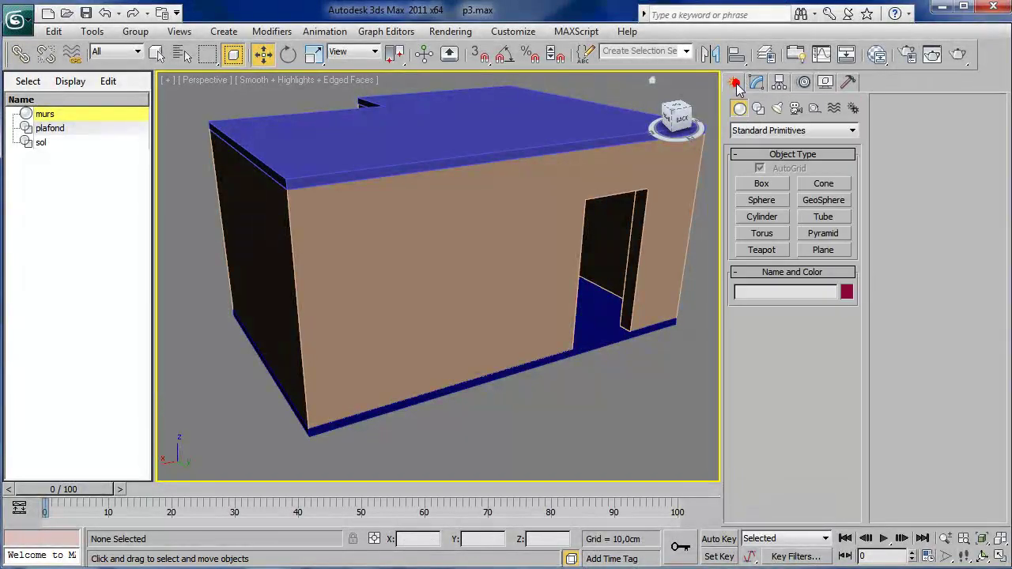
click(852, 109)
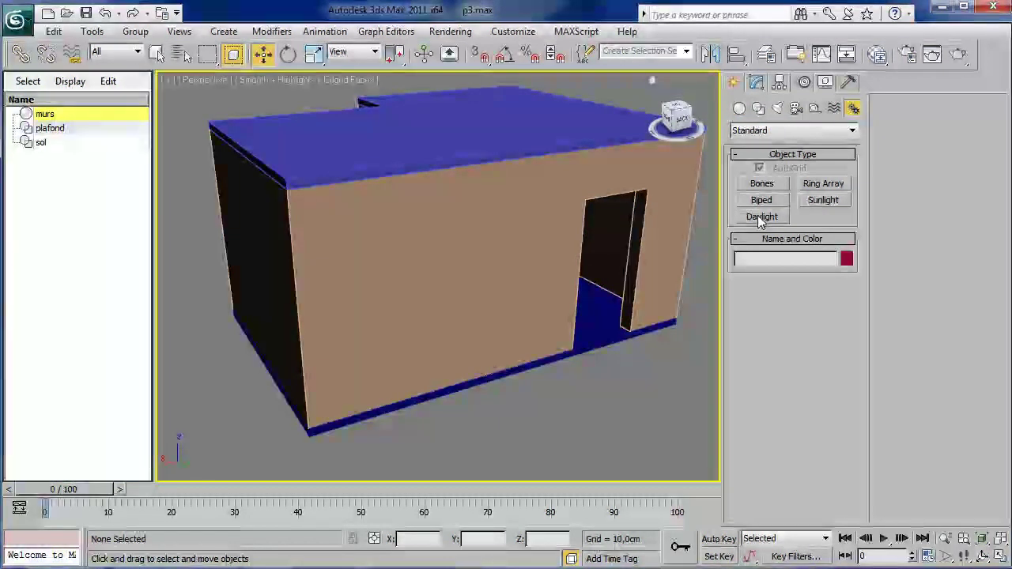
click(761, 217)
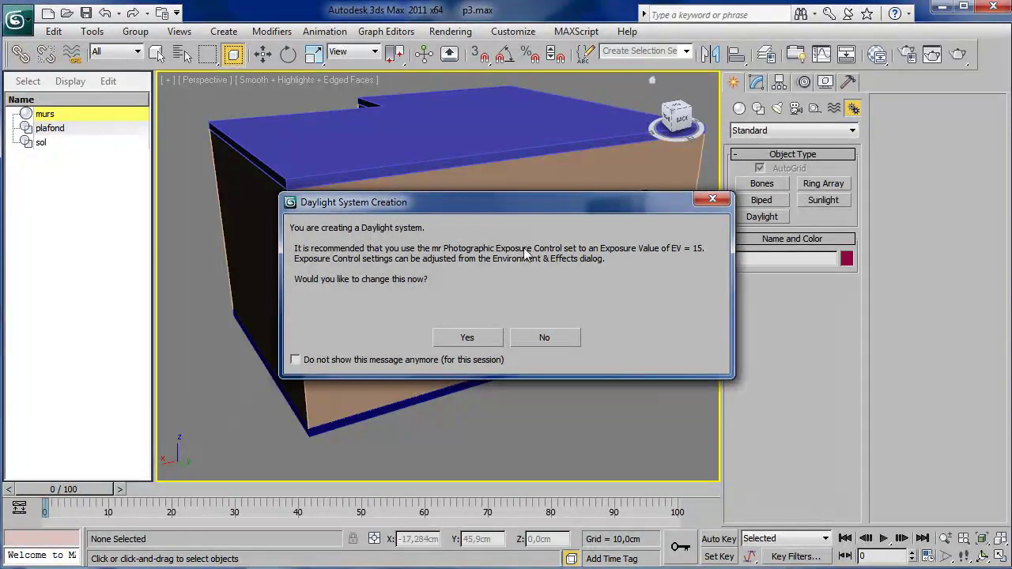
click(467, 338)
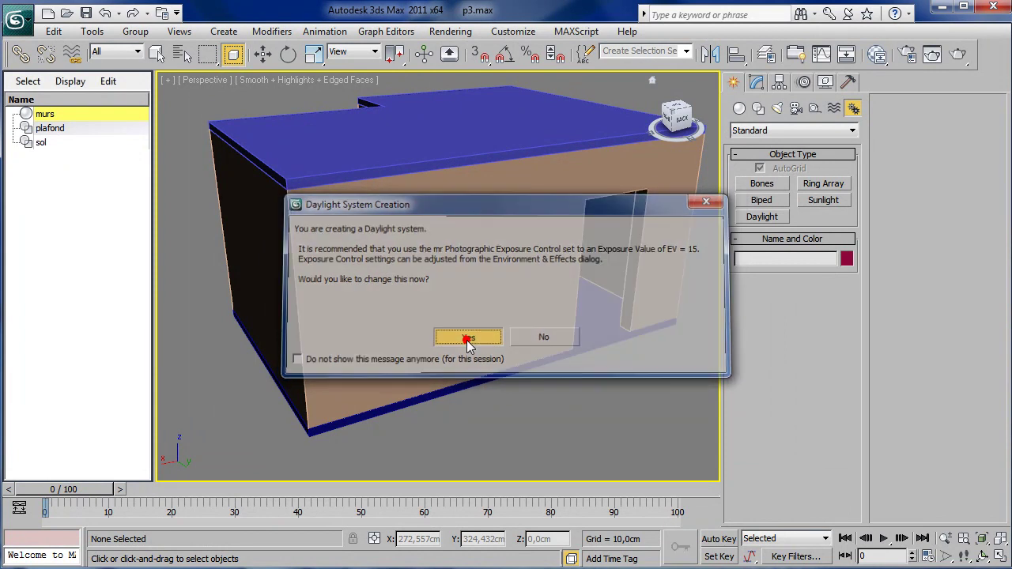
Place the daylight compass and sun outside by the doorway wall, orbital scale about 412 cm, and add the mr Physical Sky environment map
scroll(538, 416, up, 5)
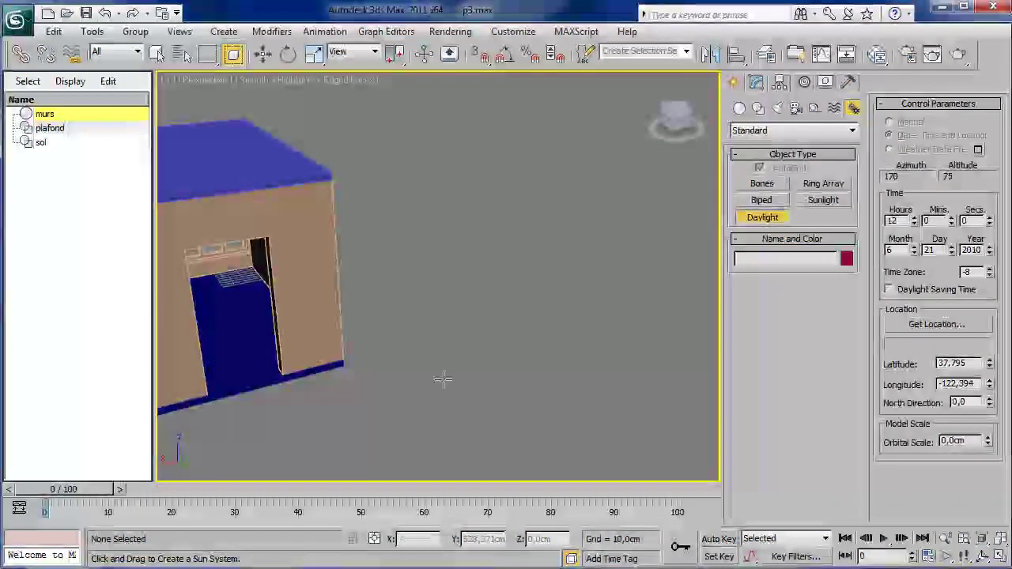
click(521, 351)
click(447, 284)
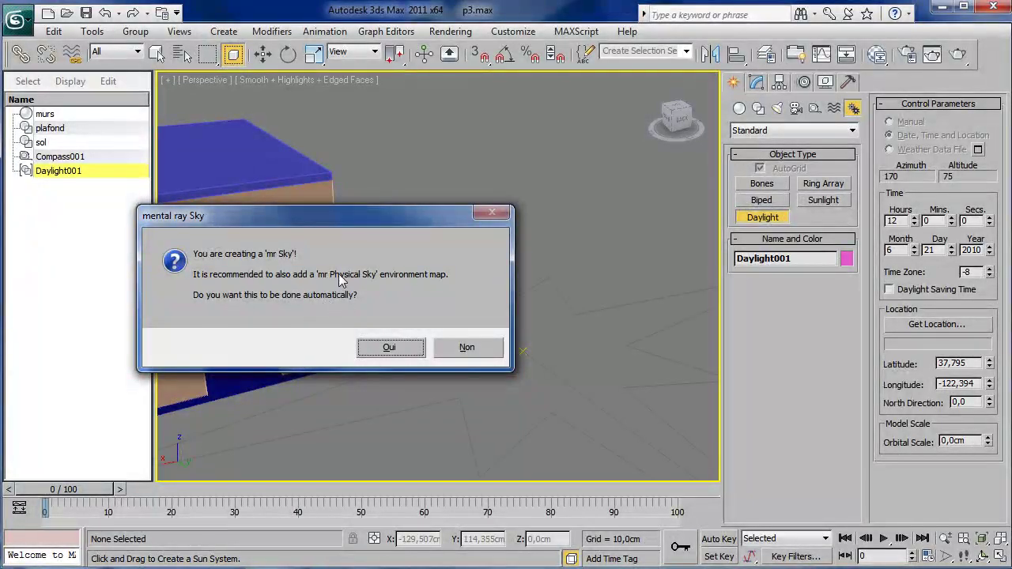
click(391, 348)
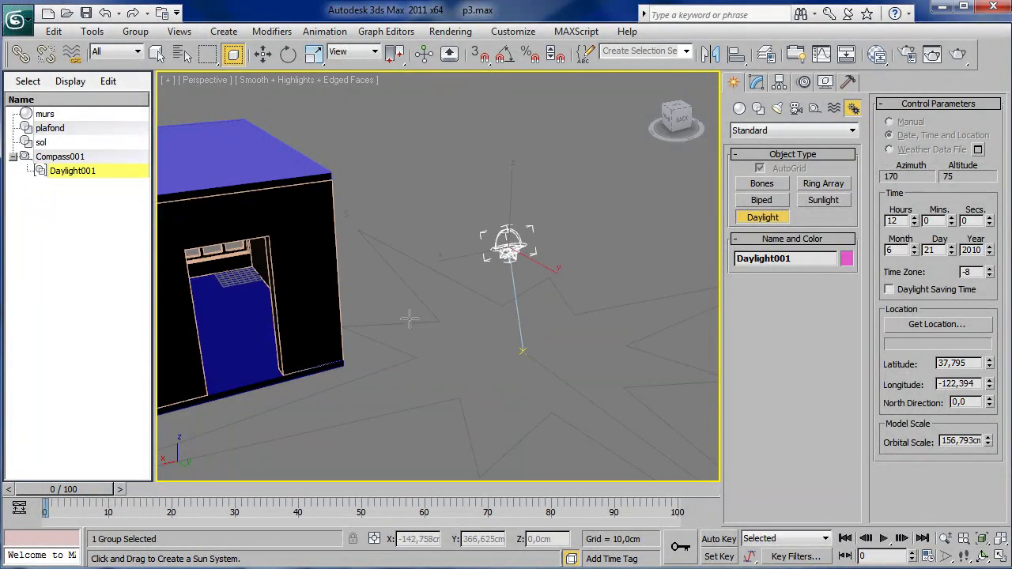
middle_drag(464, 300, 501, 352)
alt+middle_drag(558, 295, 529, 310)
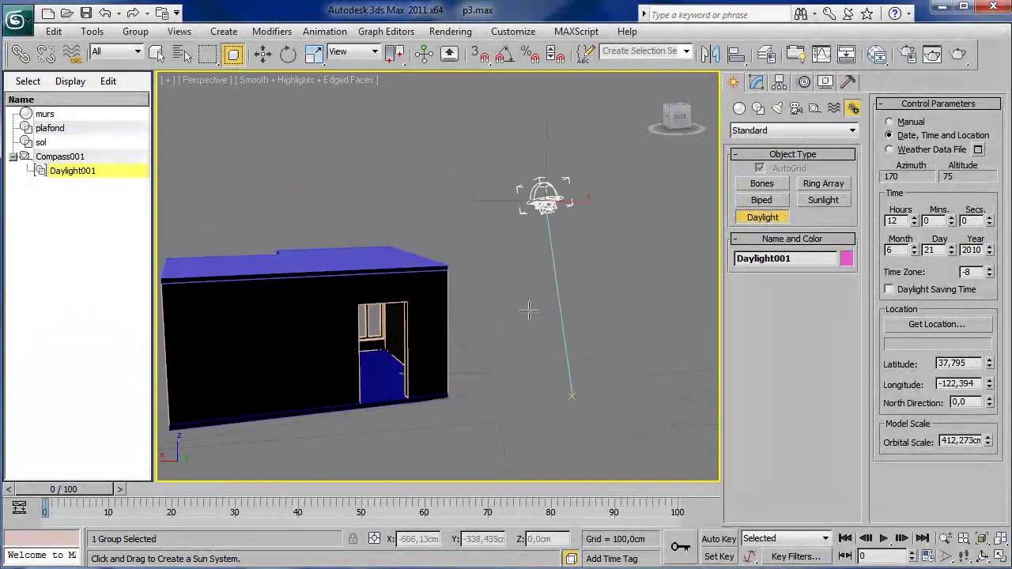
Draw an mr Sky Portal with AutoGrid over the doorway opening, about 209 cm long and 110 cm wide
click(778, 107)
click(758, 203)
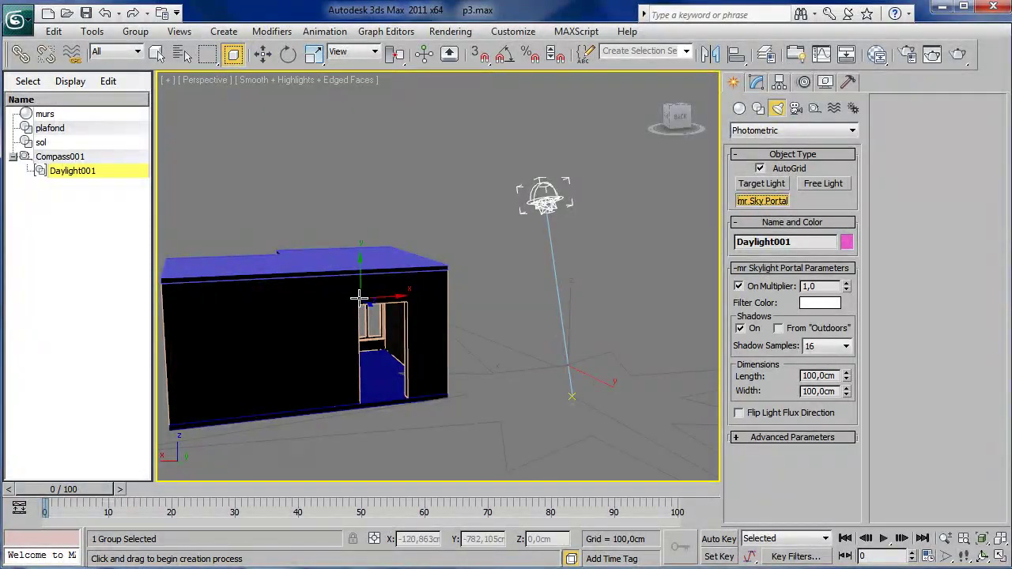
drag(354, 301, 399, 392)
Draw a second mr Sky Portal across the barred window opening, about 217 cm long and 236 cm wide, and deselect it
alt+middle_drag(399, 391, 454, 330)
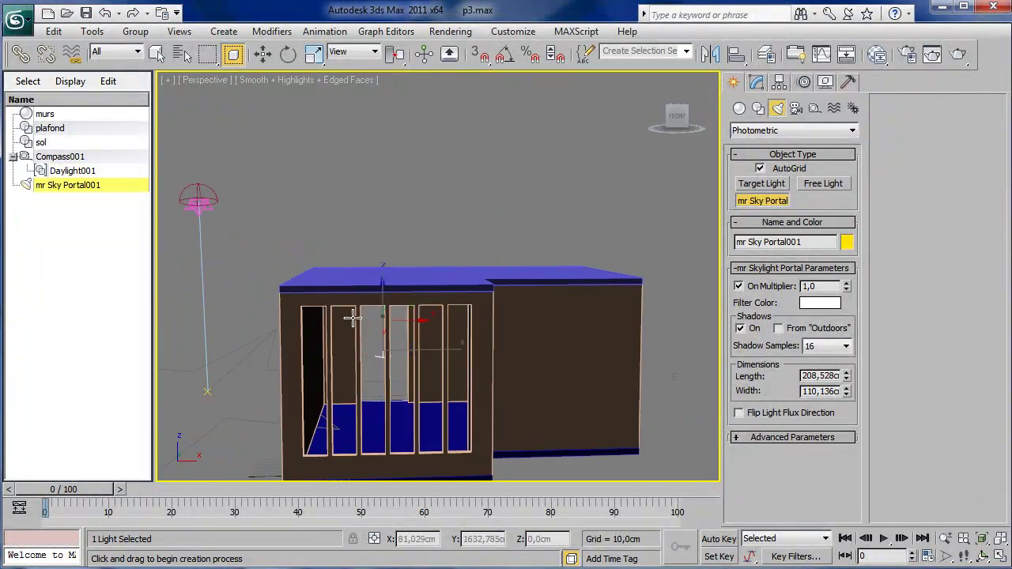
drag(297, 303, 469, 457)
alt+middle_drag(437, 419, 485, 483)
key(w)
click(523, 369)
Create a camera from the perspective view inside the room, facing the barred window
alt+middle_drag(534, 384, 509, 261)
scroll(459, 389, up, 3)
scroll(541, 349, up, 5)
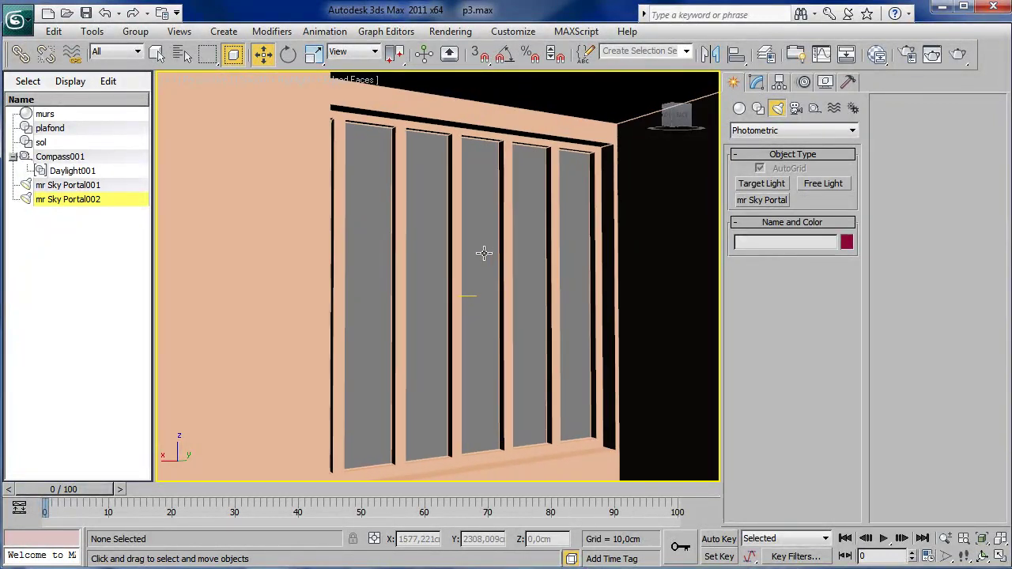
key(ctrl+c)
key(F3)
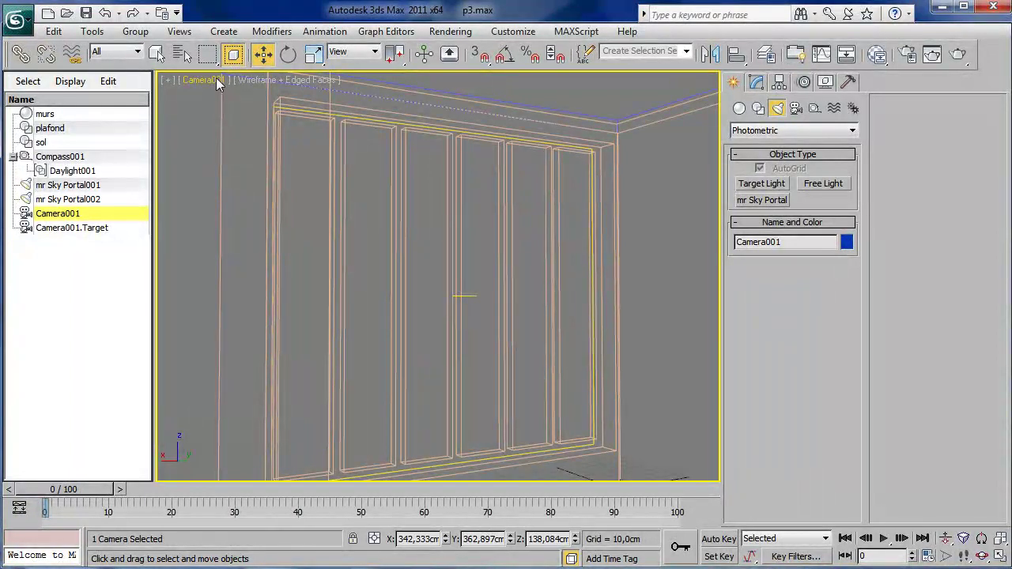
key(F3)
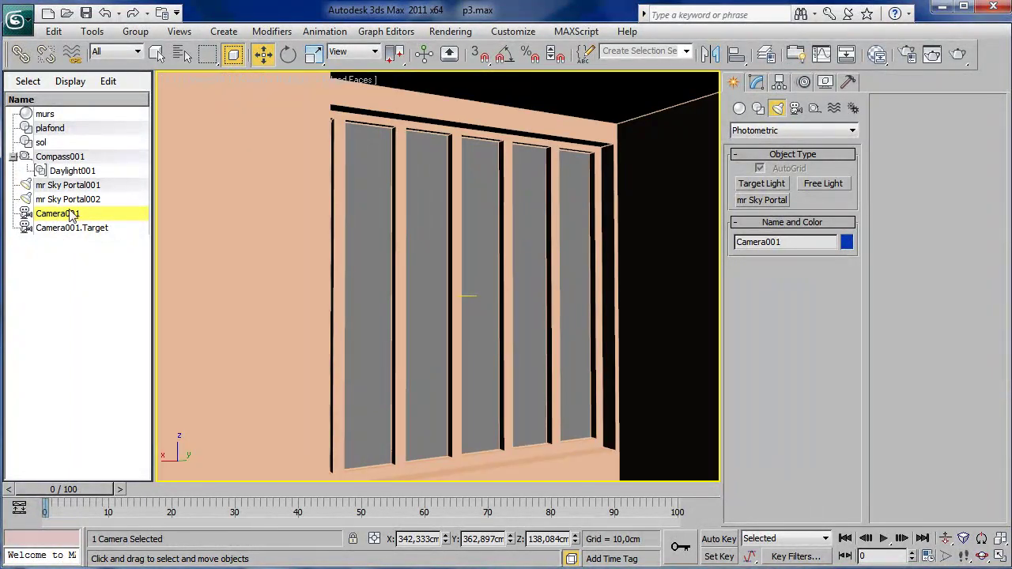
Set the camera to the 28 mm stock lens and reframe it so all the window openings and the adjoining wall are in view
click(755, 82)
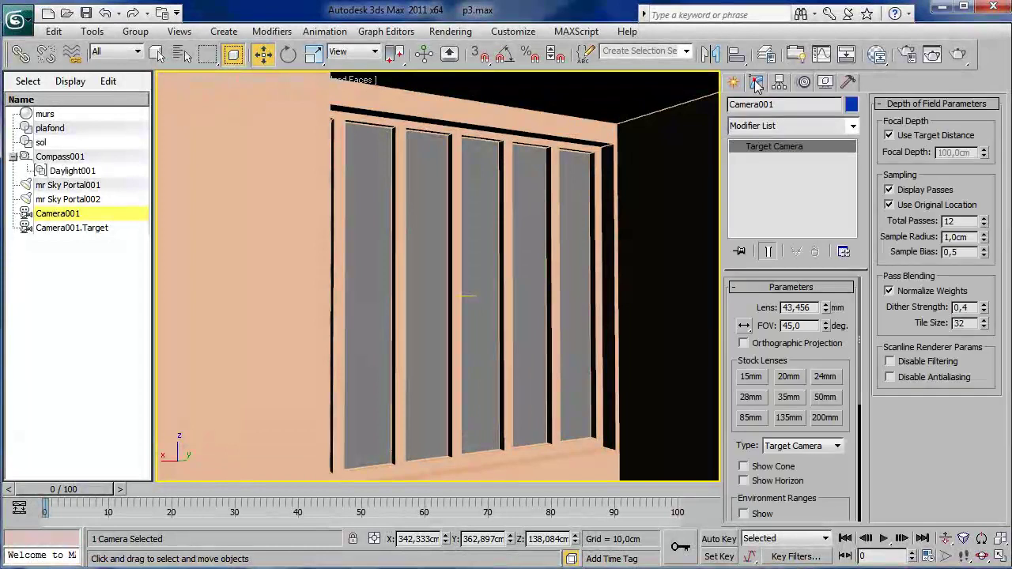
click(752, 397)
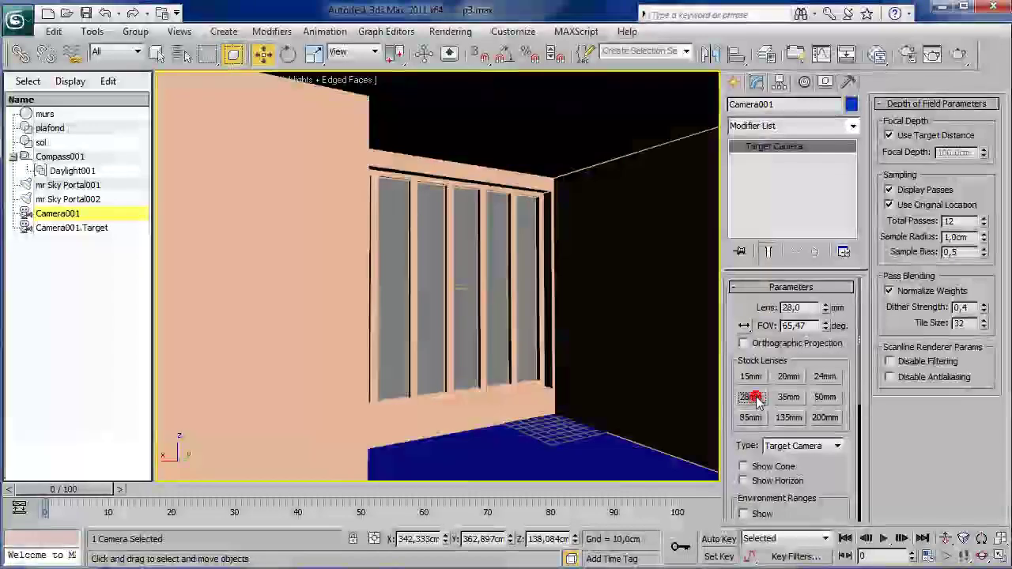
middle_drag(523, 379, 528, 408)
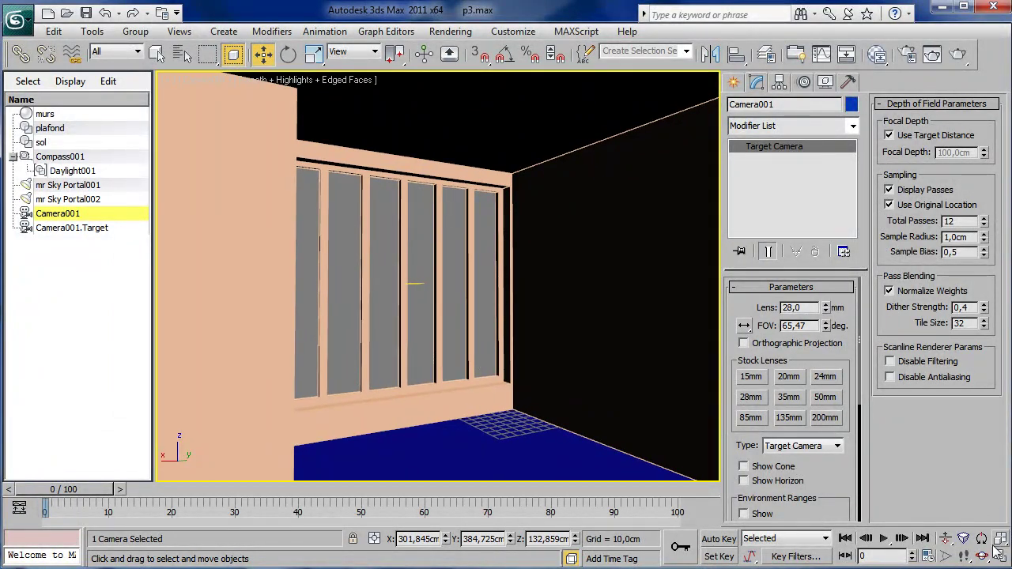
click(963, 556)
mouse_move(473, 355)
mouse_down()
mouse_move(520, 357)
mouse_move(482, 350)
mouse_up()
right_click(483, 351)
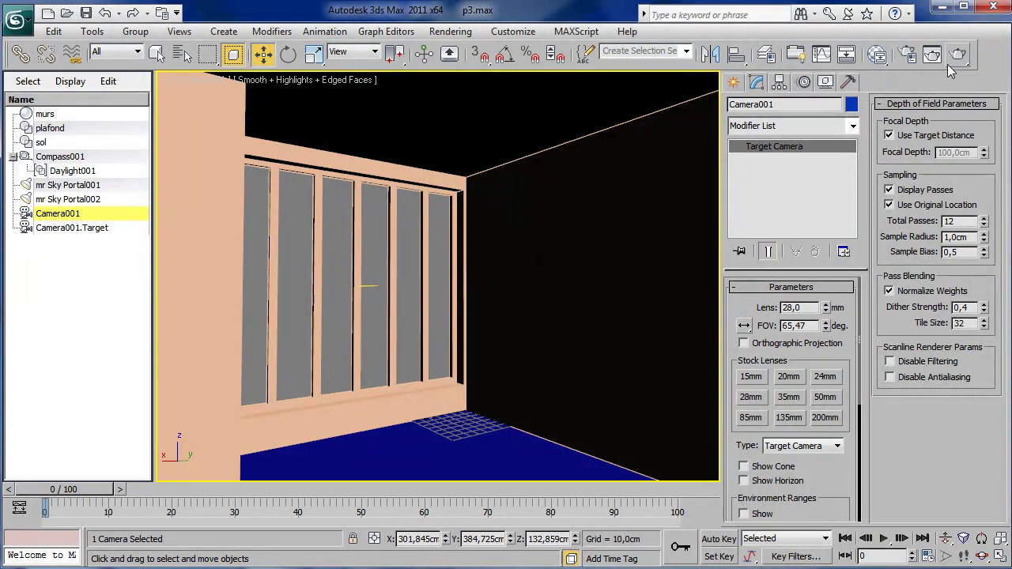
Render the Camera001 view to check the interior lighting, and close the rendered frame
click(449, 31)
click(456, 52)
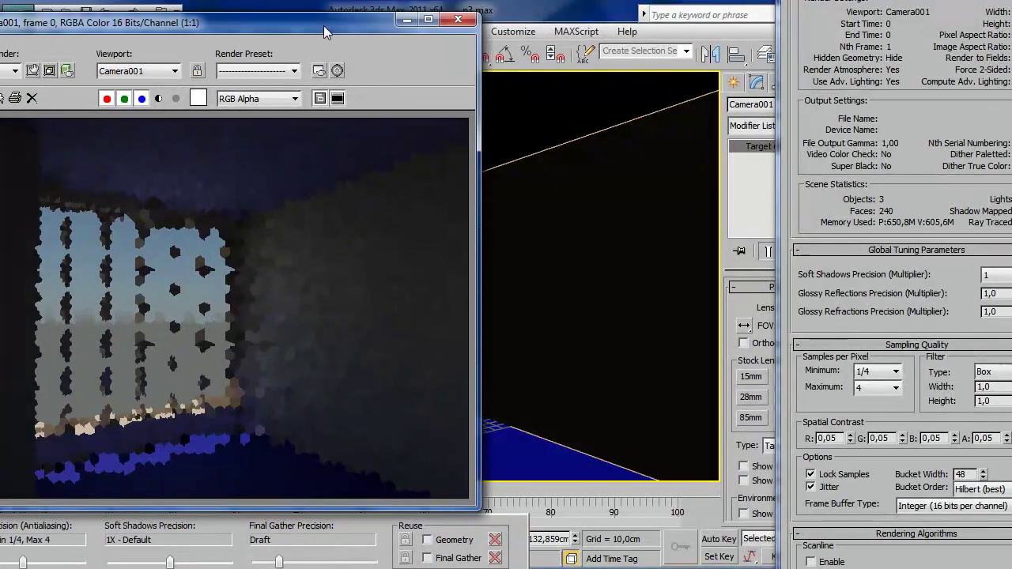
drag(324, 32, 401, 20)
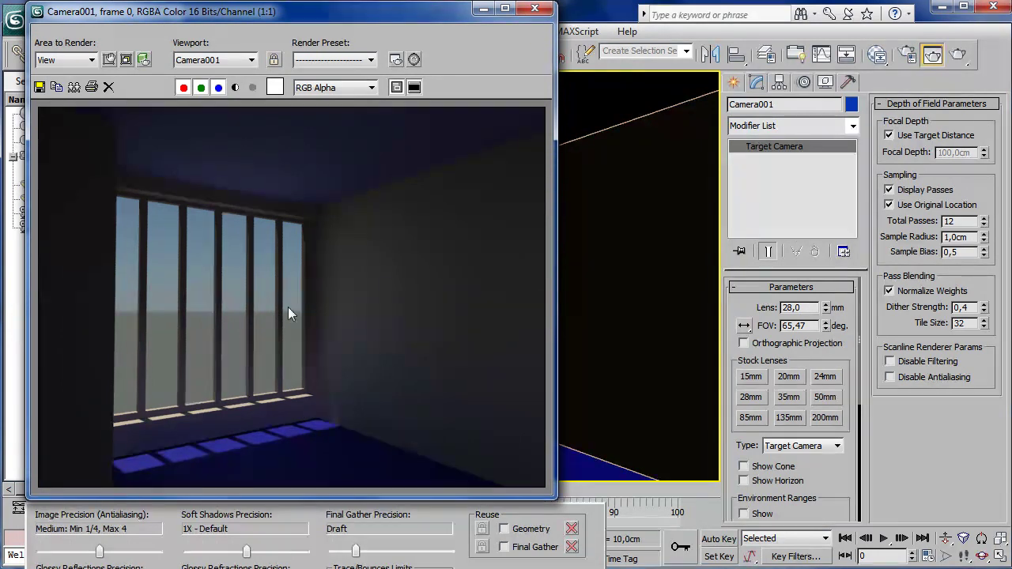
click(532, 9)
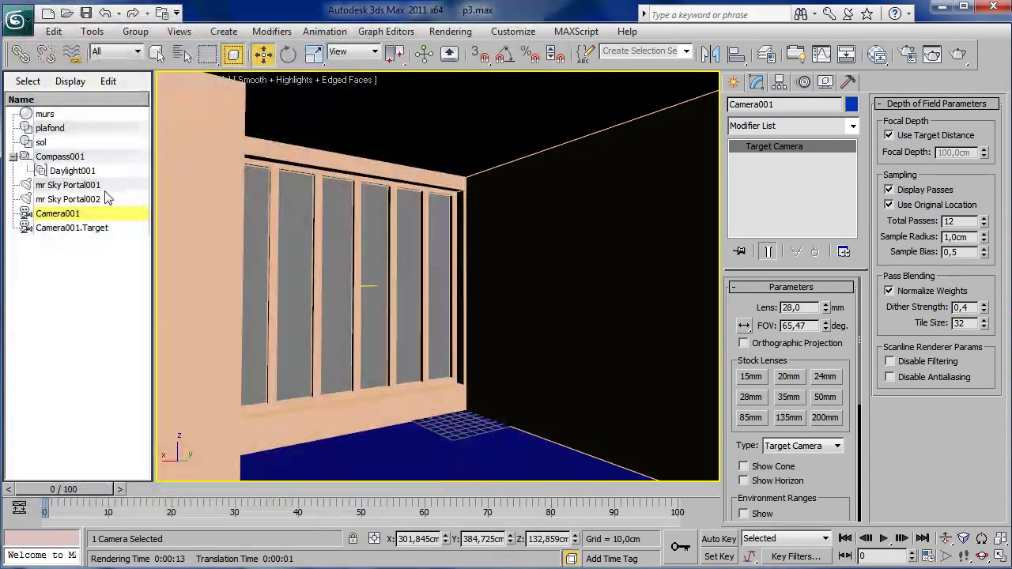
Set the Daylight001 sky's horizon height to -2.9 and its blur to 2.1
click(68, 172)
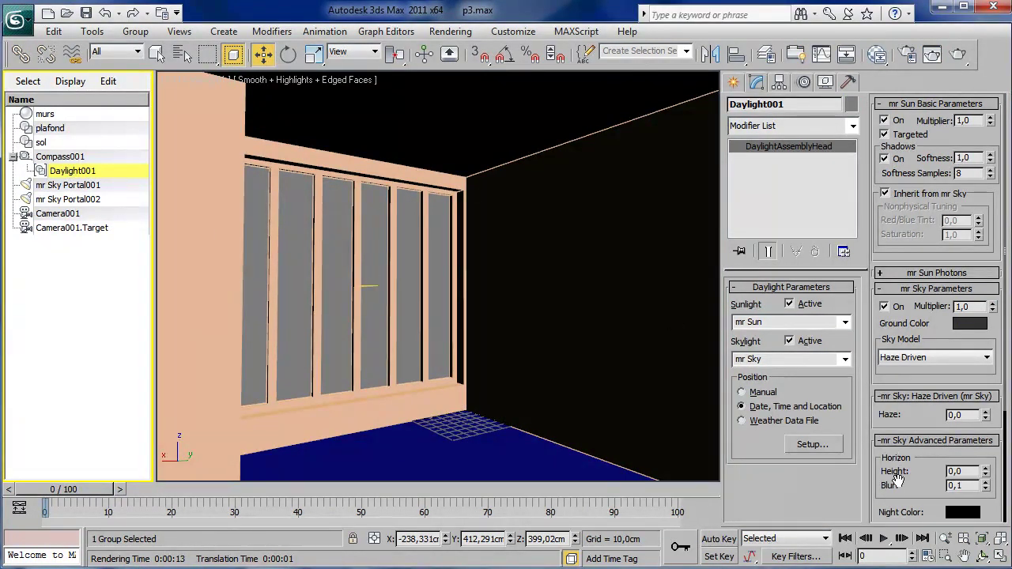
click(952, 440)
drag(988, 491, 986, 475)
Make the camera viewport active, render it to check the lowered horizon, and close the rendered frame
click(957, 54)
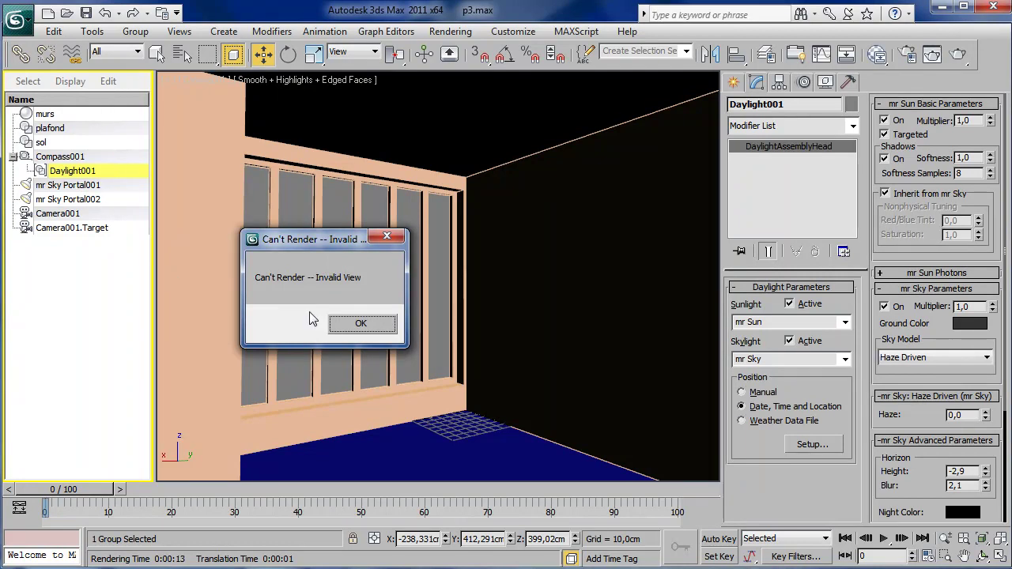
click(361, 324)
right_click(399, 327)
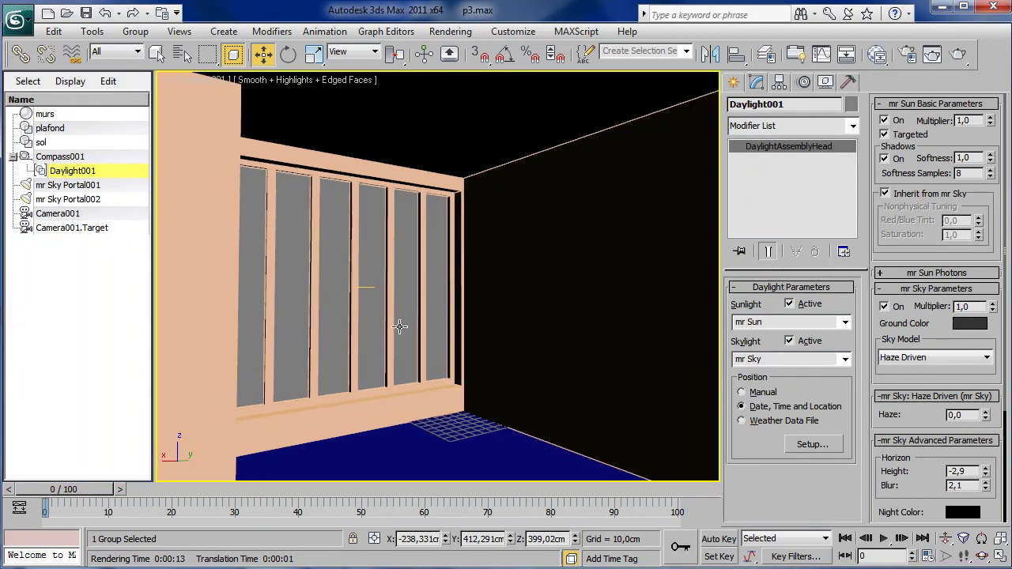
click(957, 54)
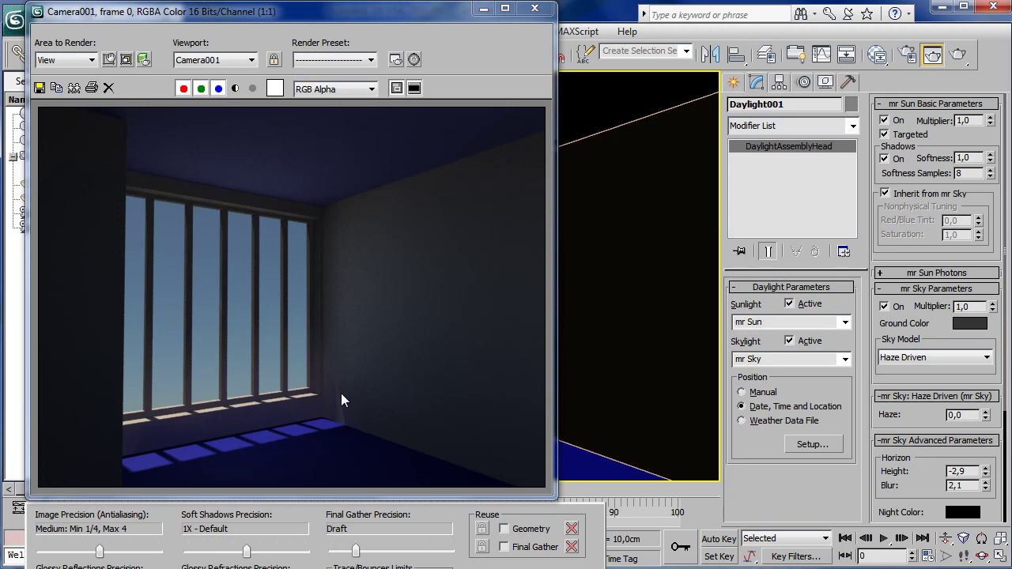
click(534, 8)
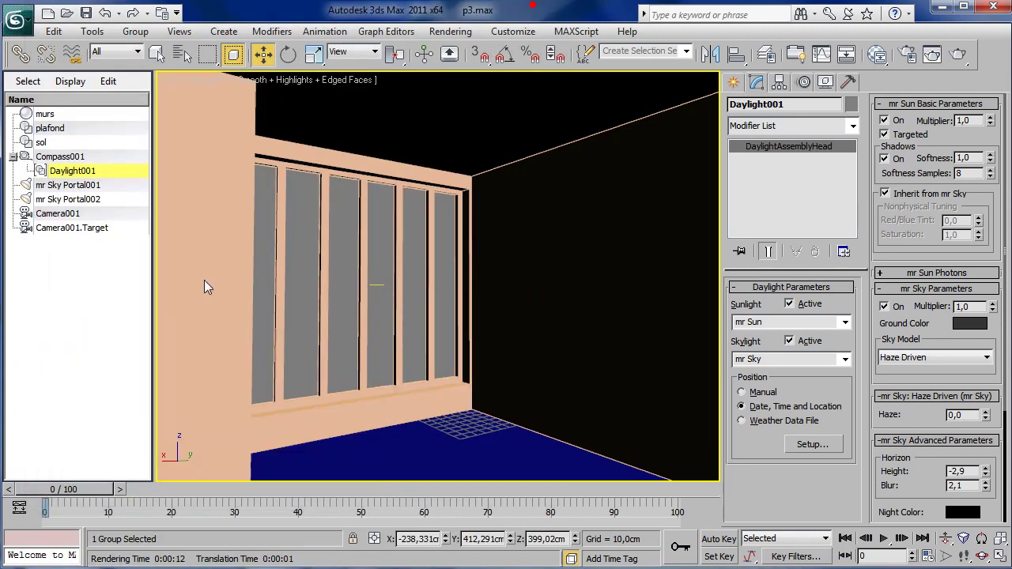
Set the multiplier of mr Sky Portal001 to 1.34 and that of mr Sky Portal002 to 1.63
click(69, 186)
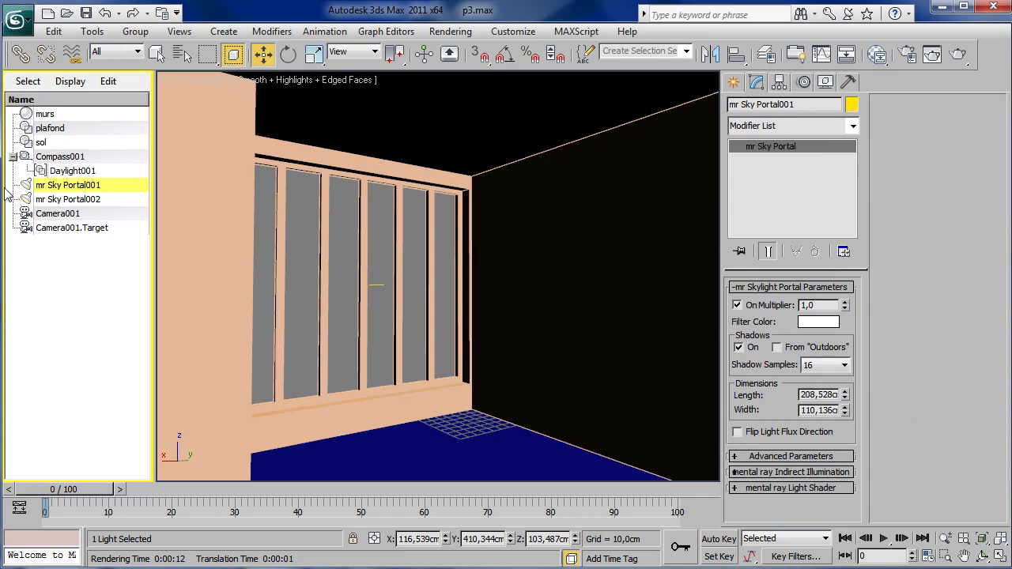
click(78, 200)
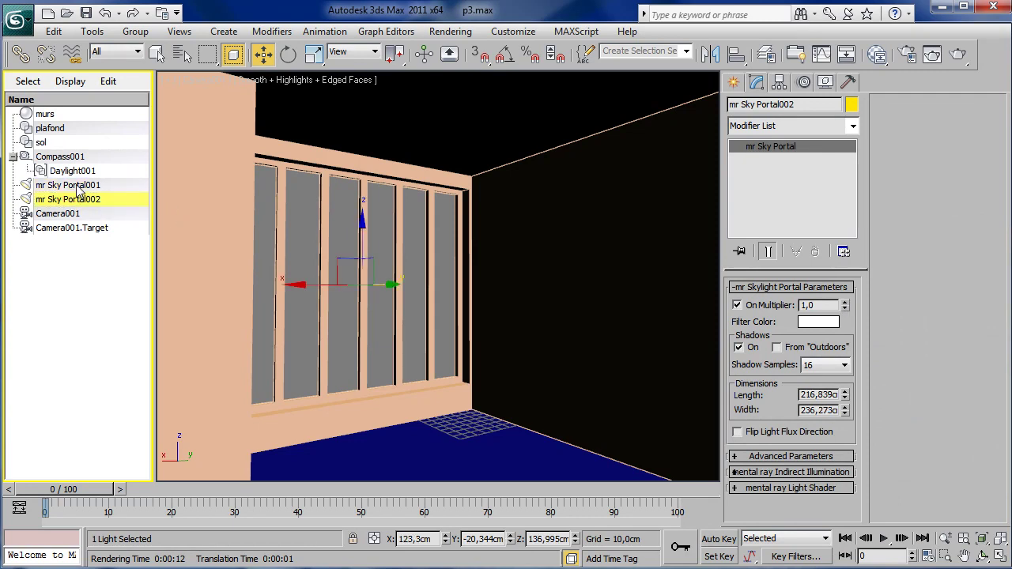
click(78, 186)
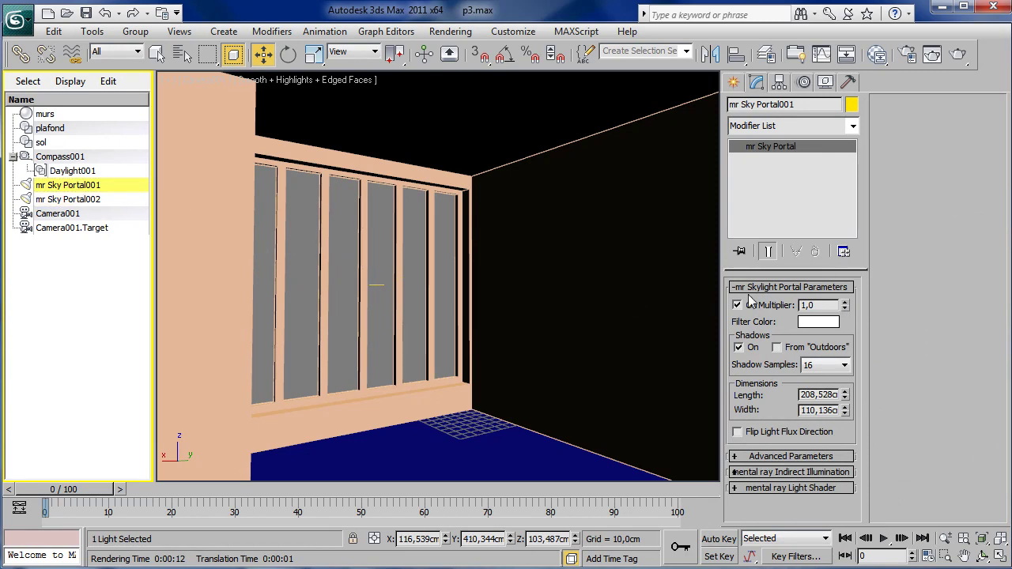
drag(844, 305, 847, 278)
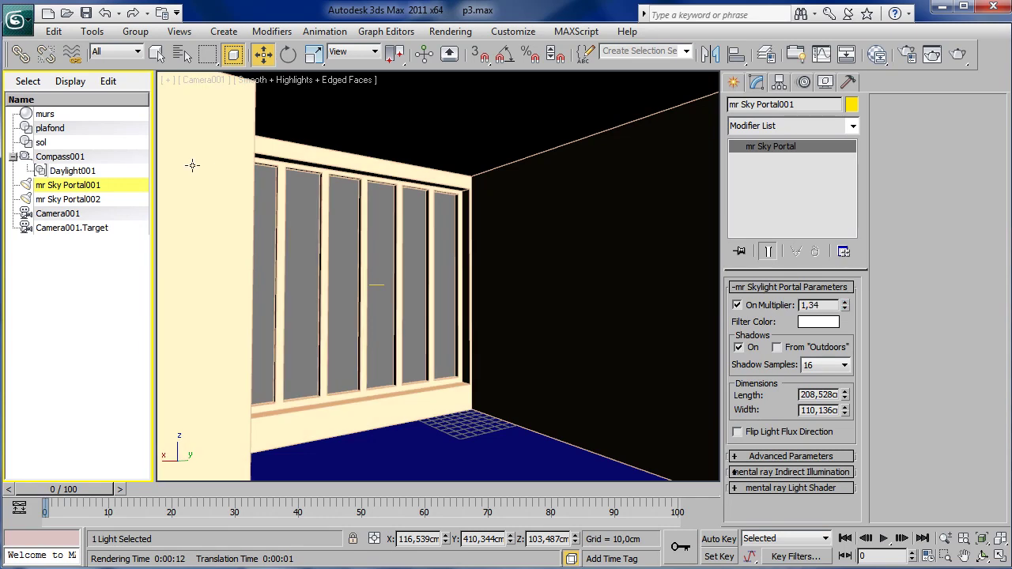
click(76, 201)
drag(844, 305, 841, 265)
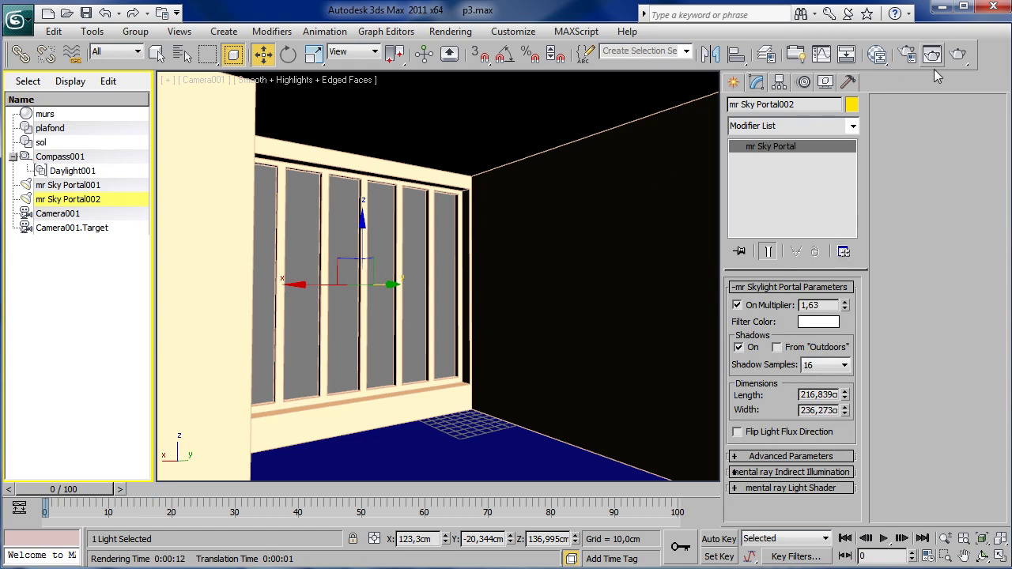
Render the camera view to check the brighter sky portals, and close the rendered frame
drag(957, 60, 944, 147)
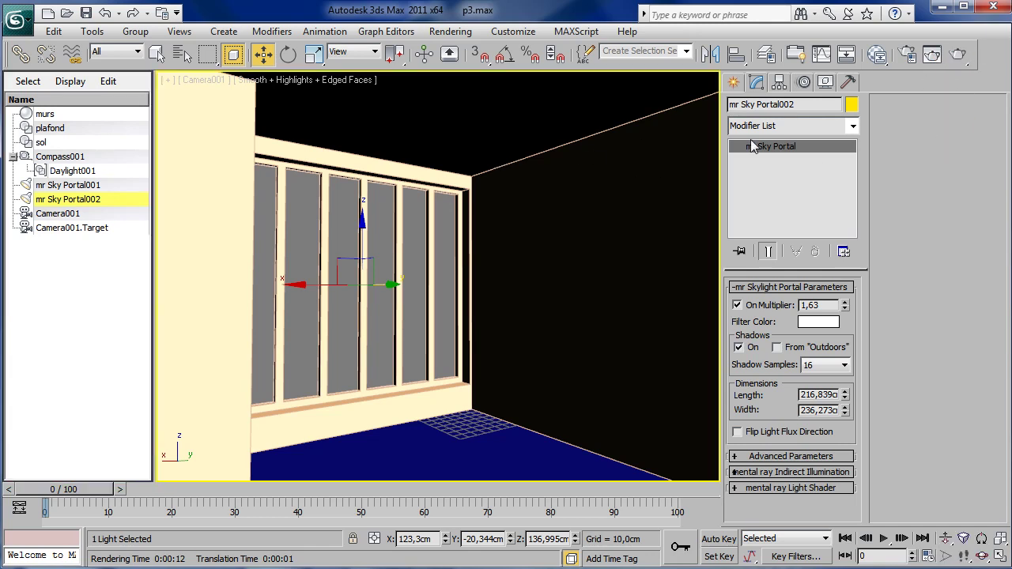
key(shift+q)
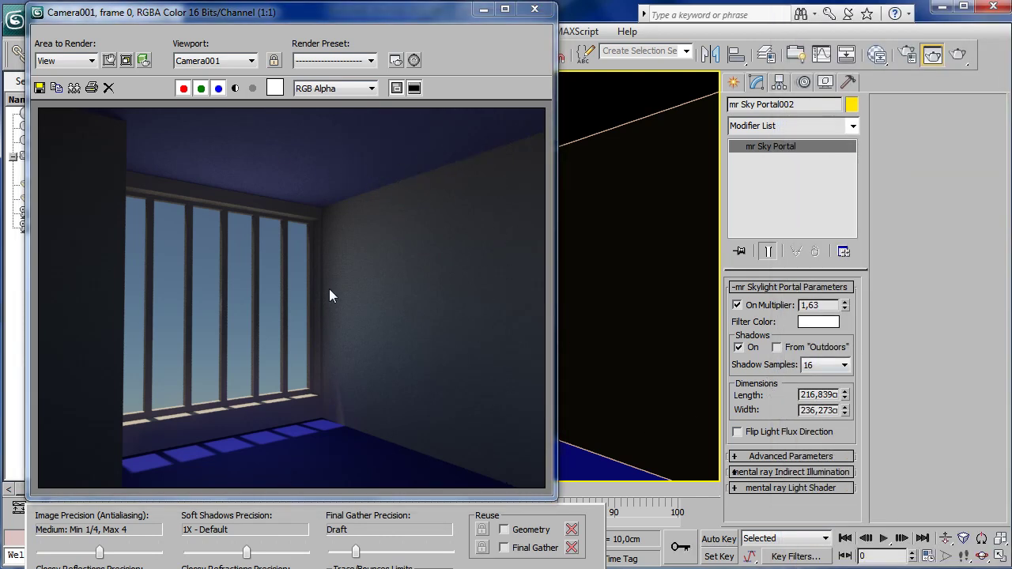
click(535, 9)
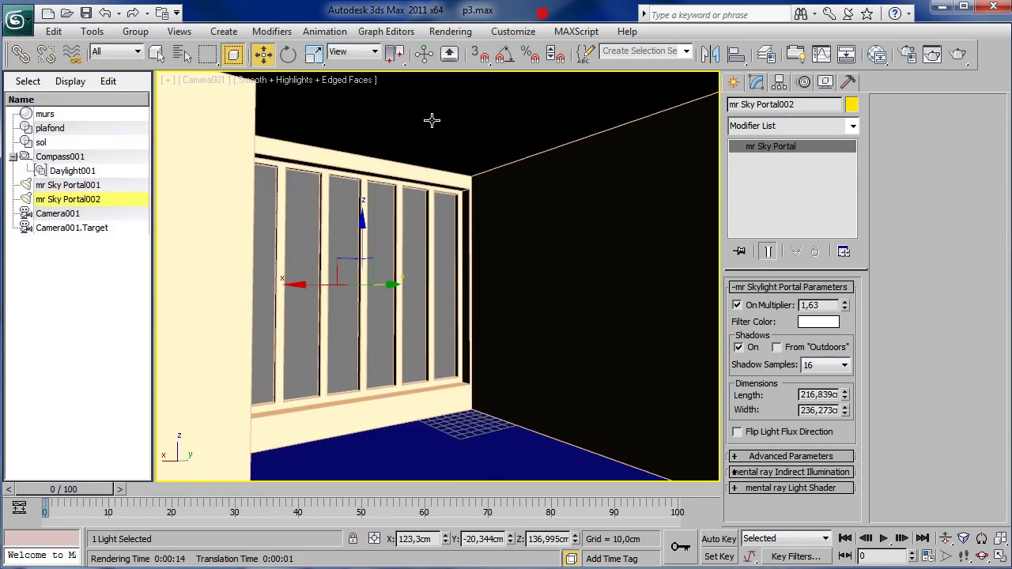
Set the shadow samples of mr Sky Portal002 to 64 and render the camera view again
click(845, 365)
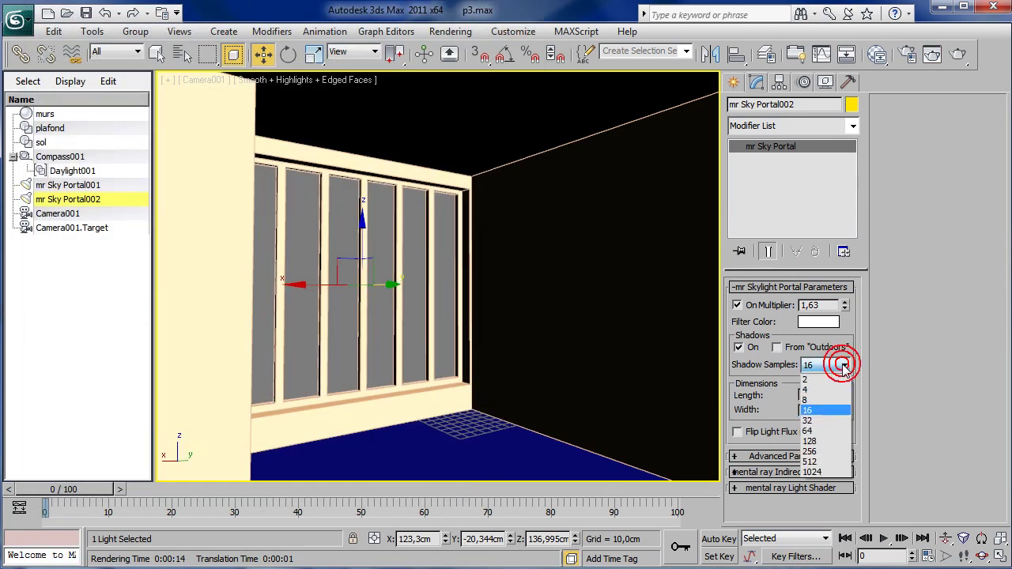
click(822, 431)
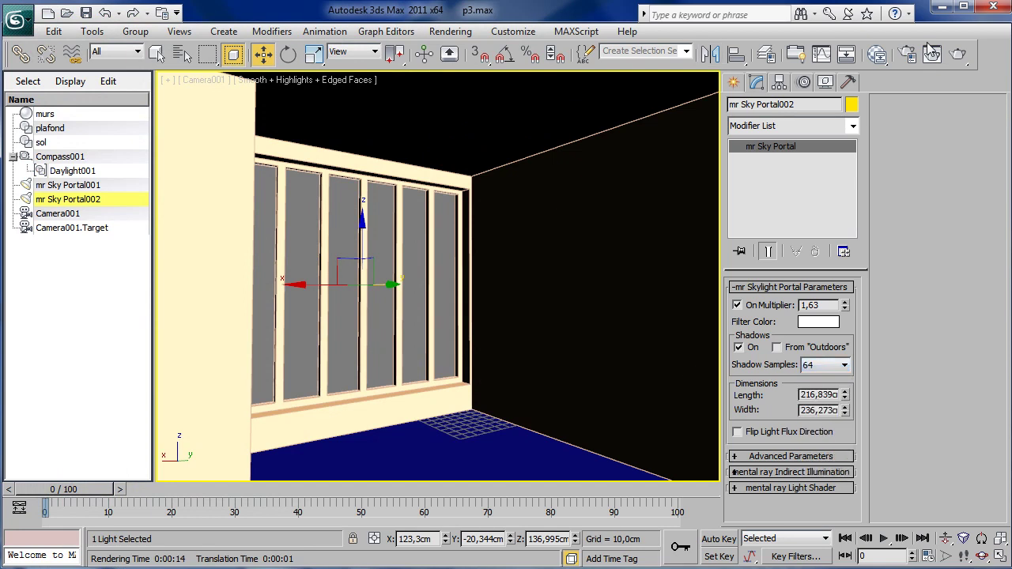
click(957, 55)
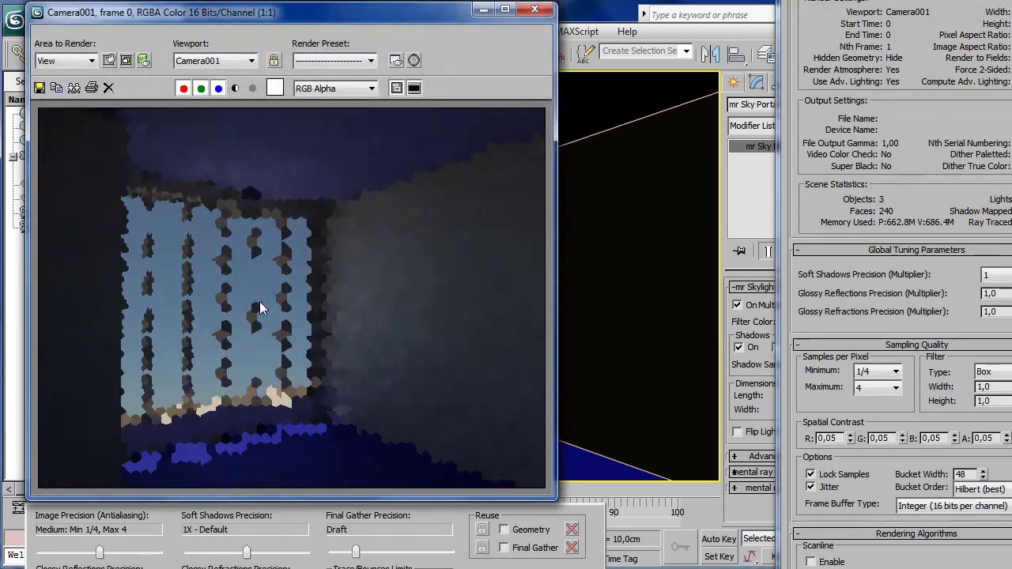